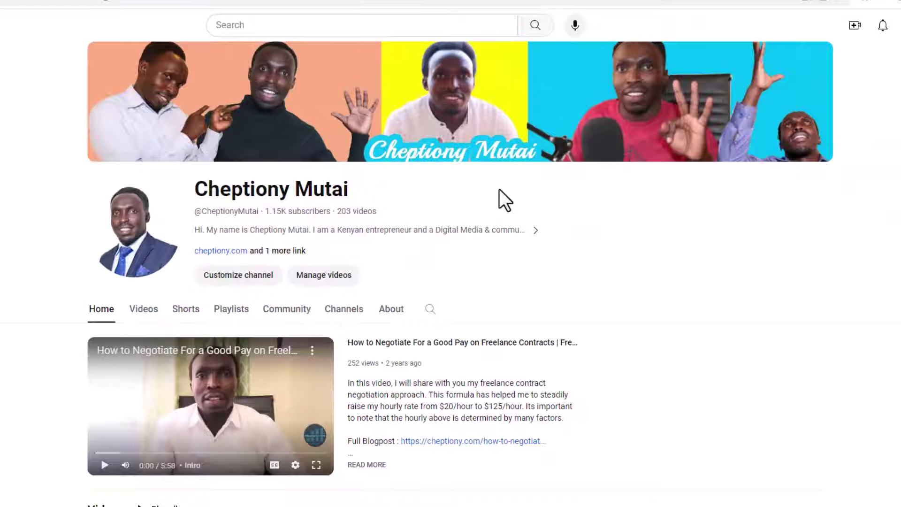
Search Google for 'Screencast Video Production' and open techtubestudio.com's Request A Quote page
scroll(499, 190, down, 1)
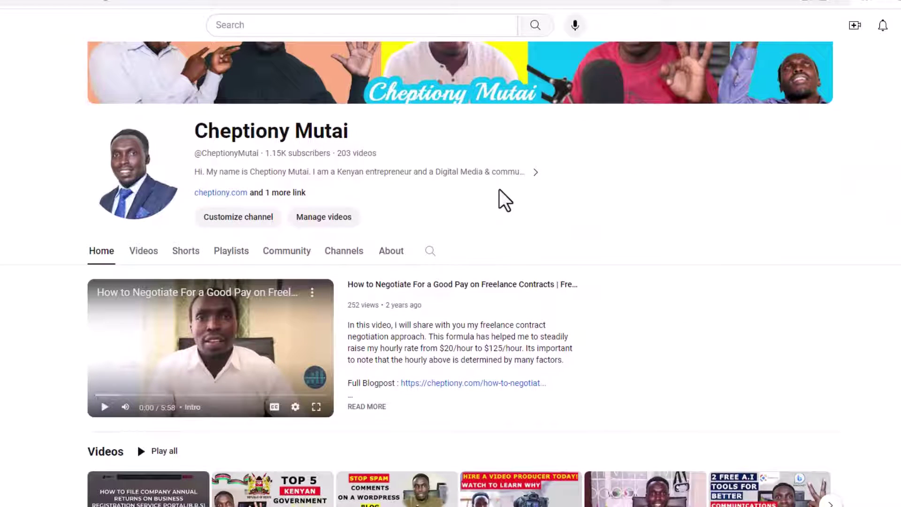
scroll(500, 190, down, 2)
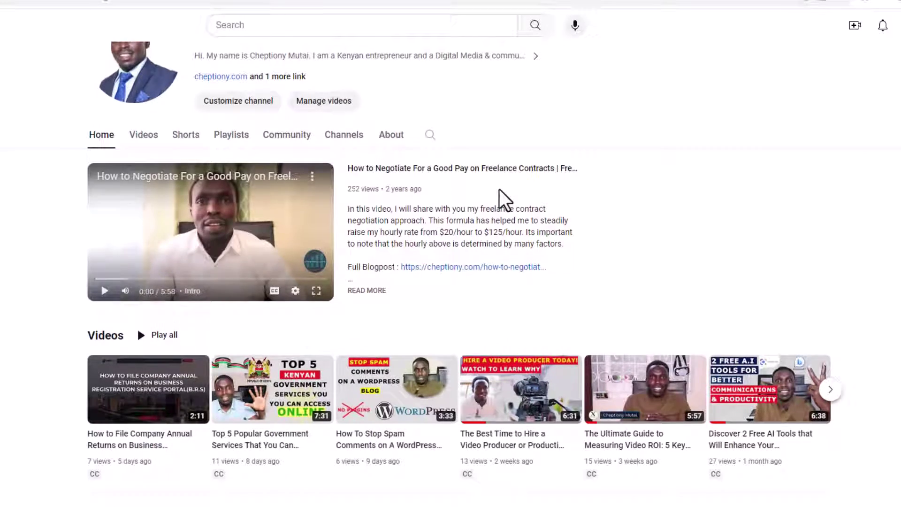
scroll(499, 189, down, 4)
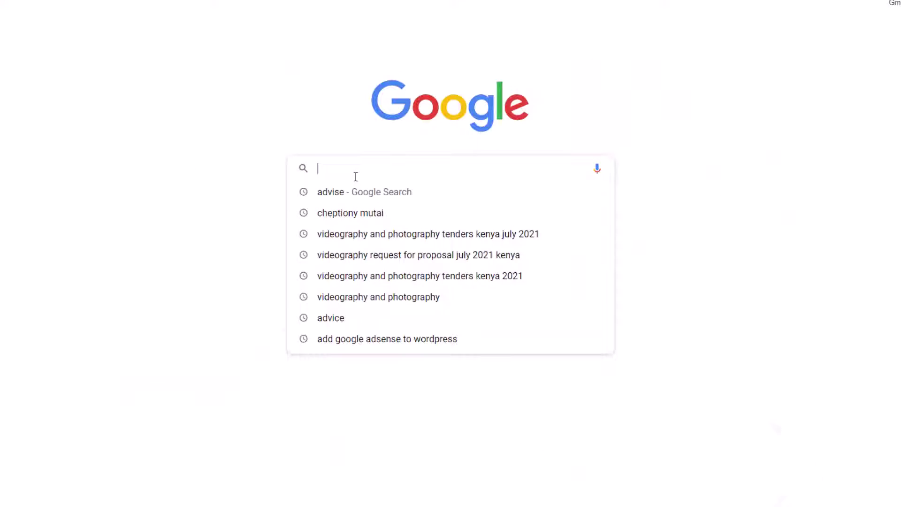
text(Screencast Video )
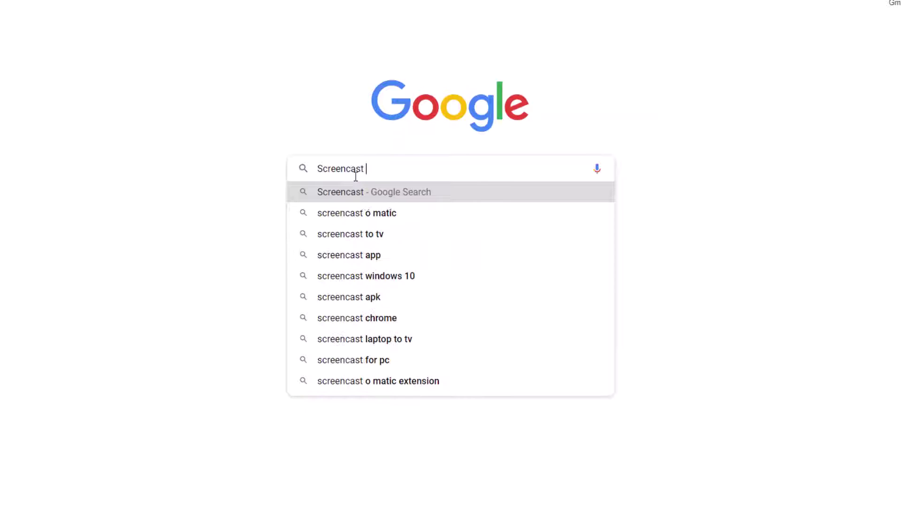
text(Producti)
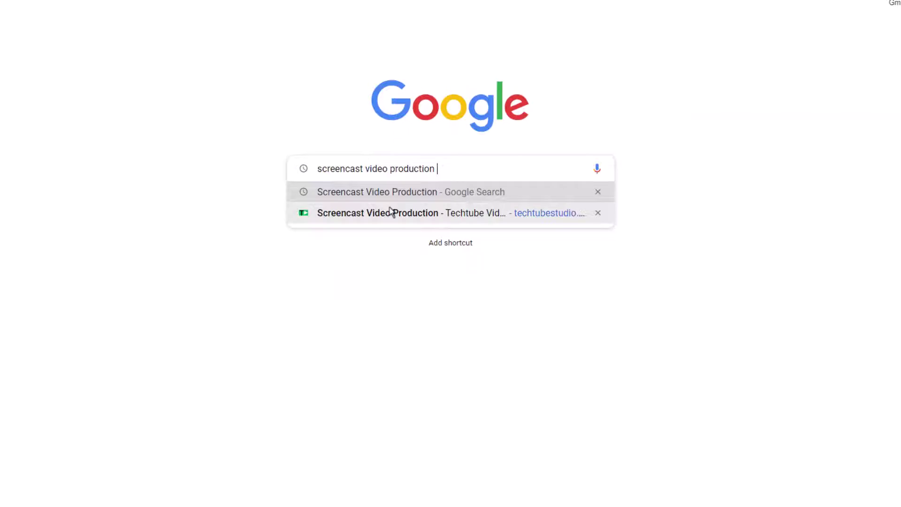
click(389, 208)
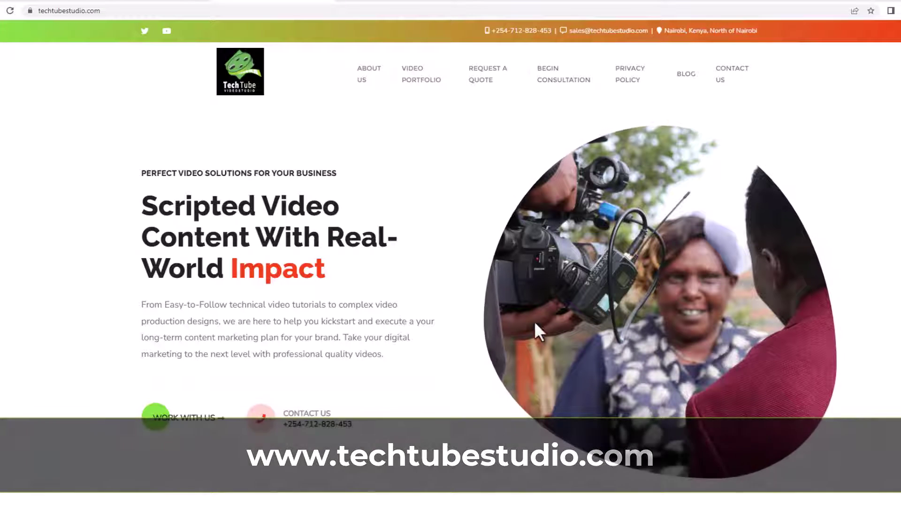
click(494, 84)
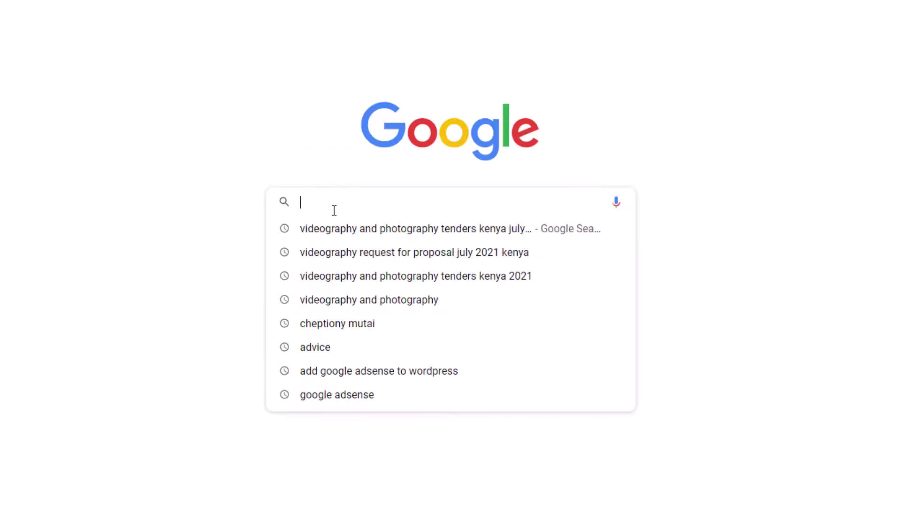
Search Google for a person's name to reach the Techtube Video Studio X profile
text(cheptiony mut)
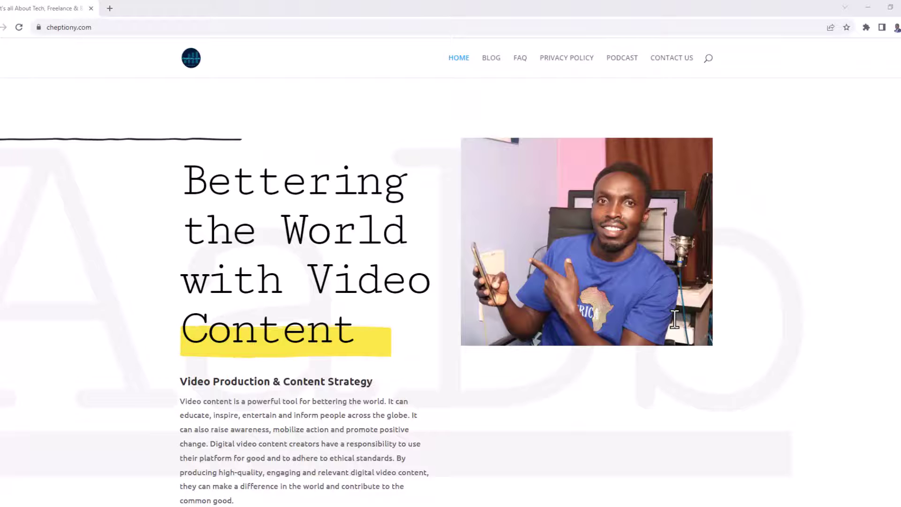
scroll(675, 320, down, 7)
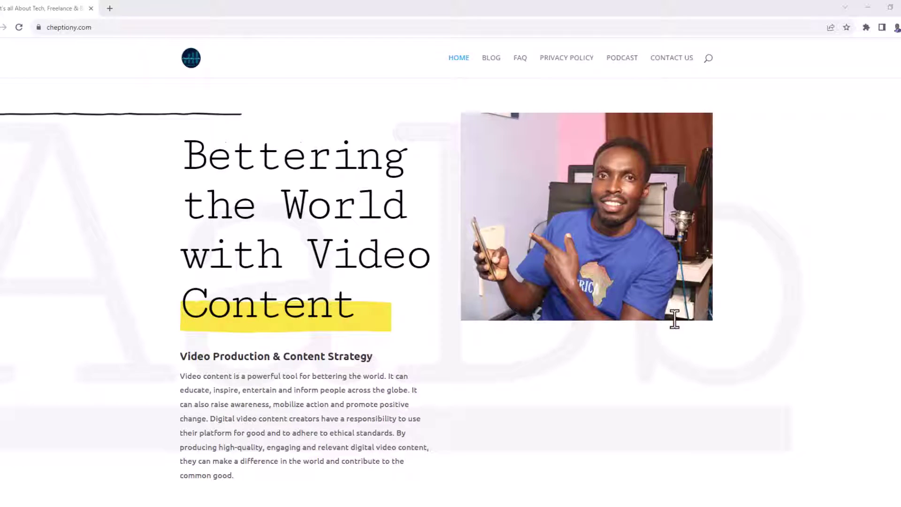
scroll(670, 324, down, 7)
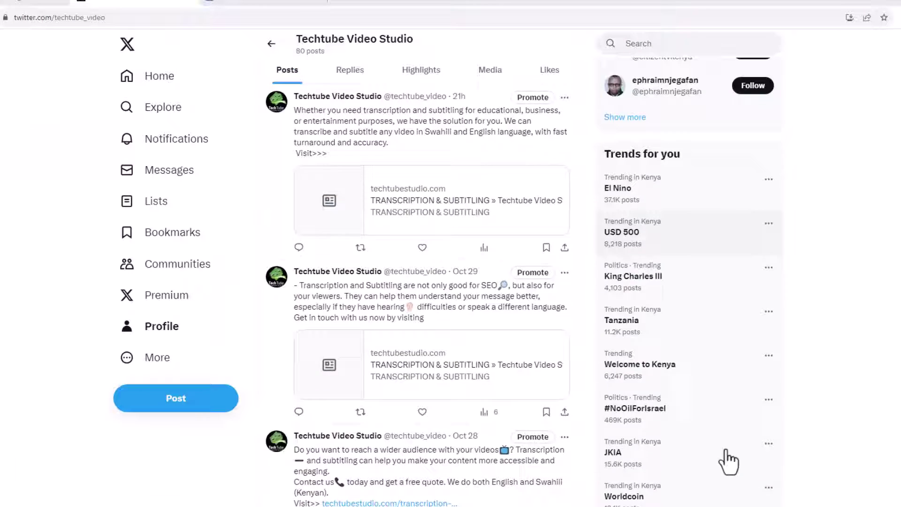
scroll(728, 460, up, 6)
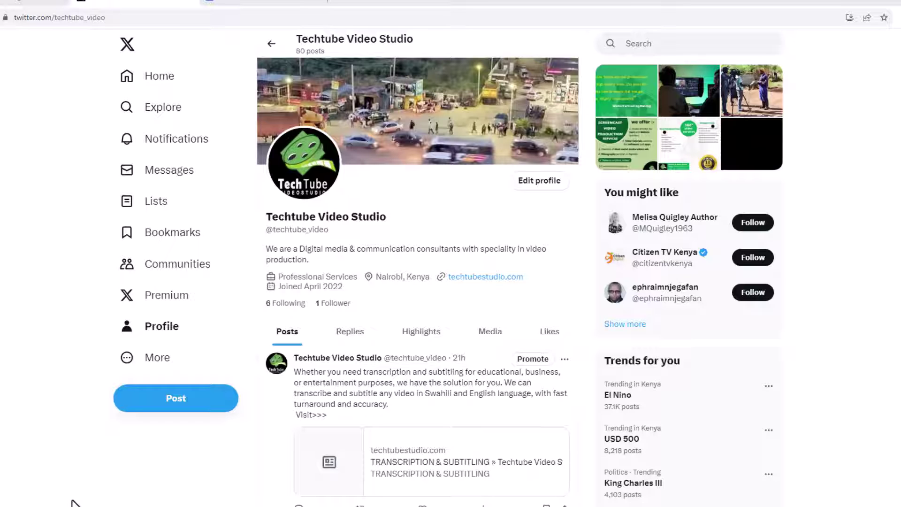
From the post composer's scheduling options, open the scheduled posts set for Oct 31 and Nov 1
click(193, 403)
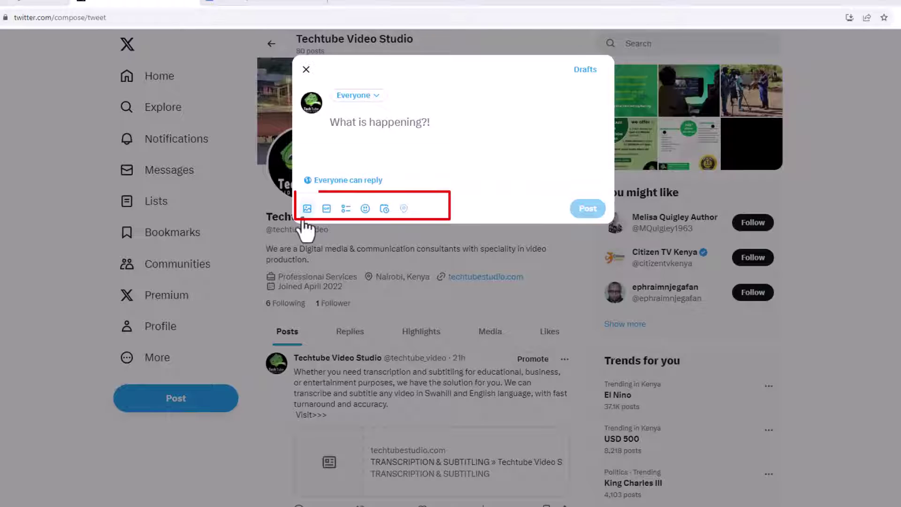
click(384, 210)
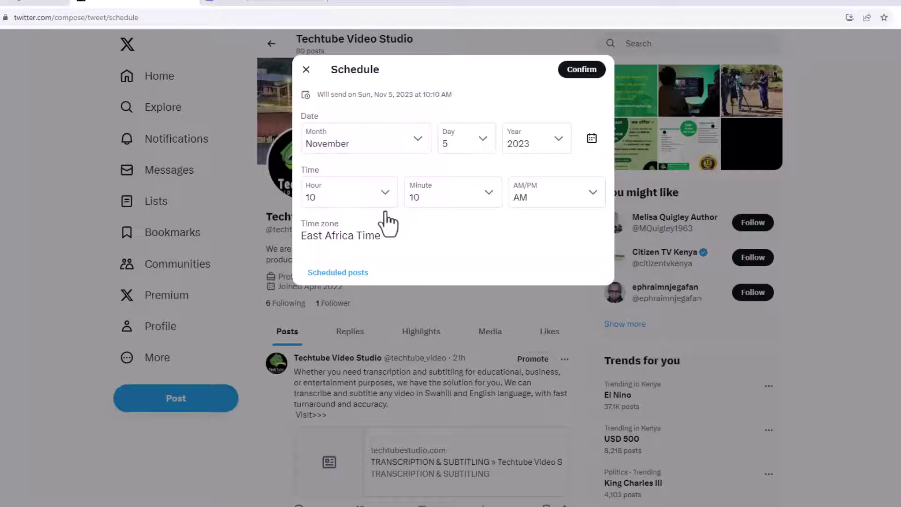
click(339, 274)
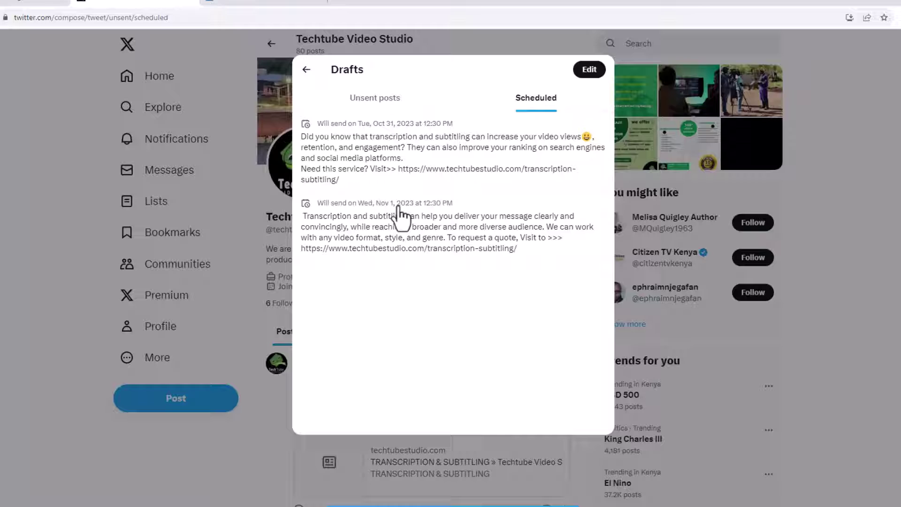
Reopen the Oct 31 post, check its Tue, Oct 31, 2023 12:30 PM time, and reschedule it
click(491, 141)
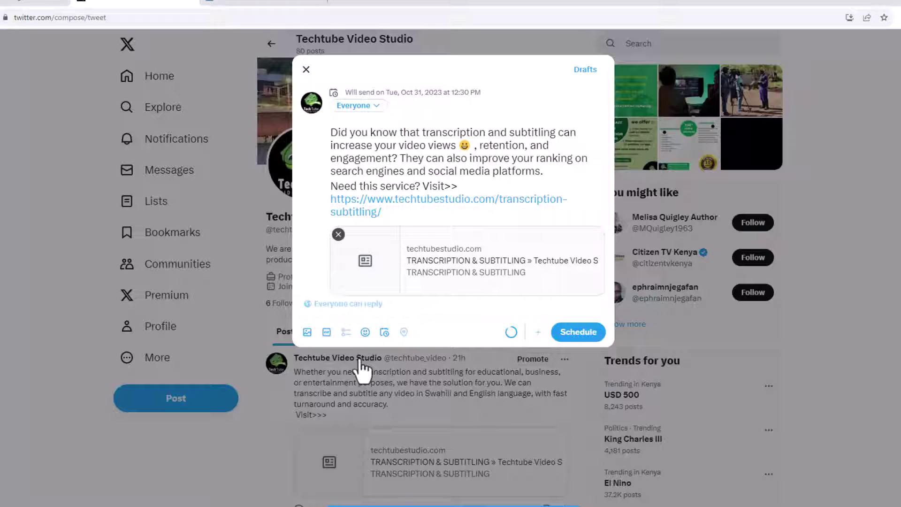
click(384, 333)
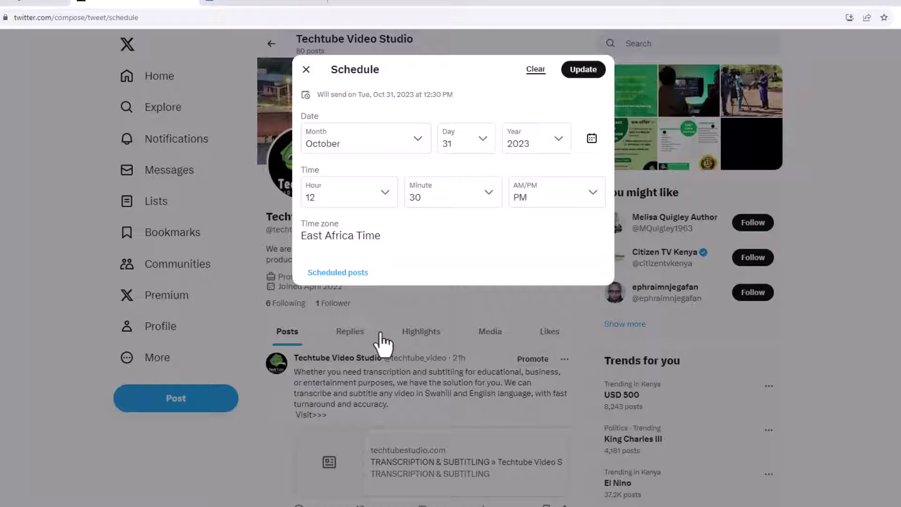
click(437, 337)
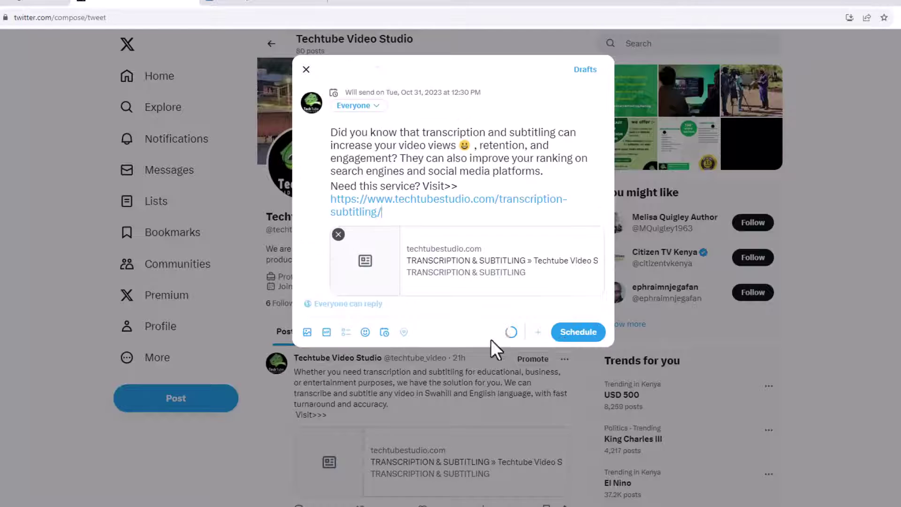
click(583, 338)
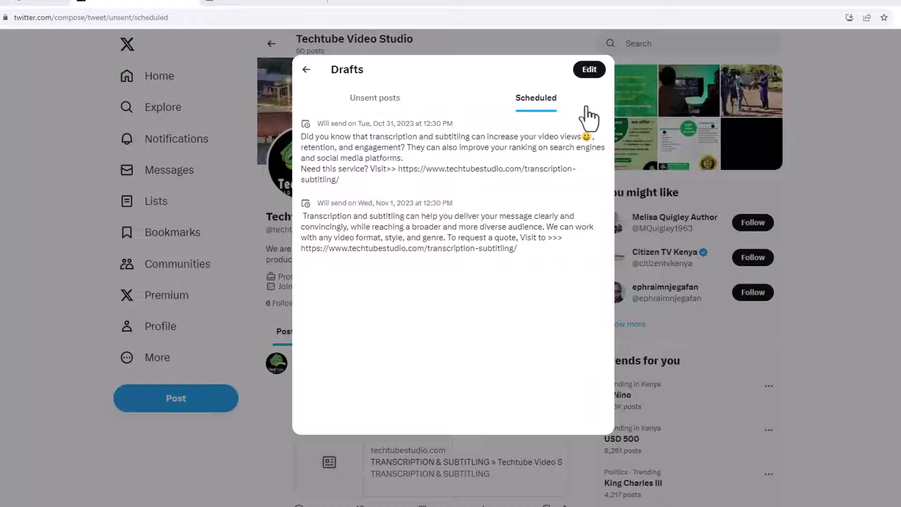
Select the Oct 31 and Nov 1 scheduled posts and confirm discarding both
click(590, 72)
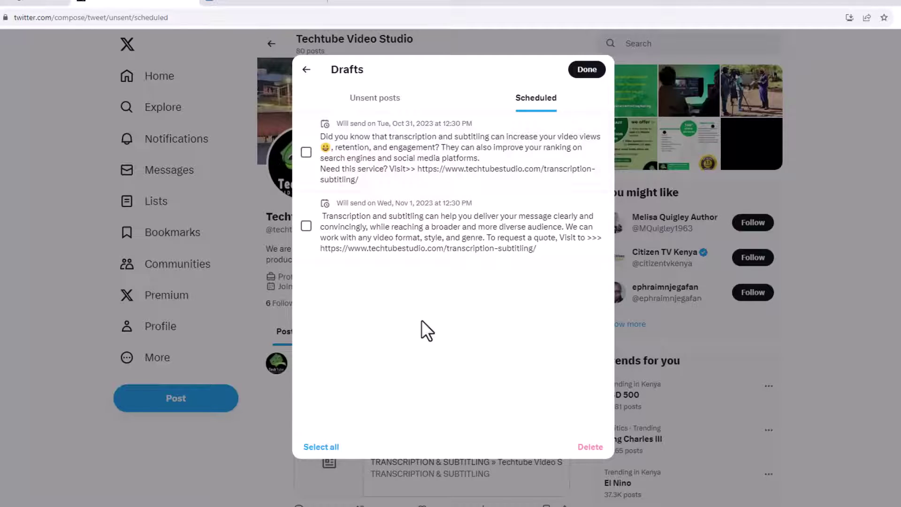
click(306, 152)
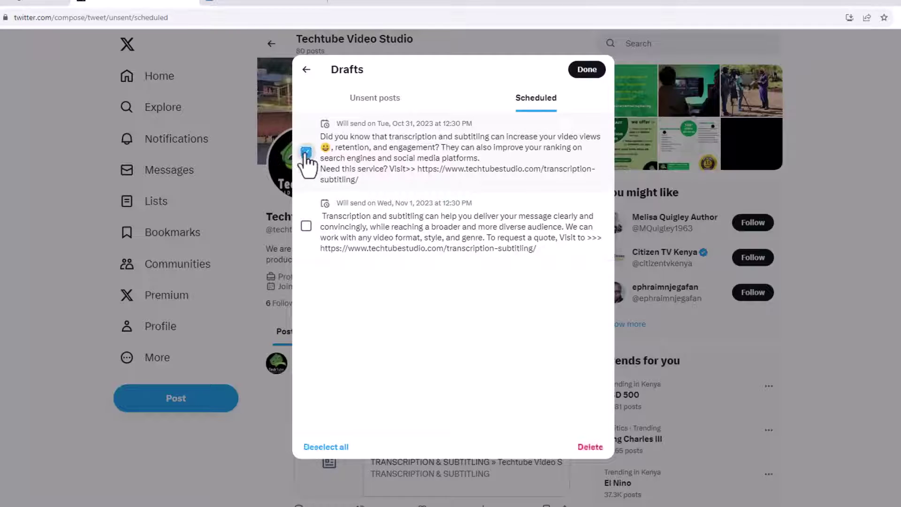
click(306, 226)
click(590, 447)
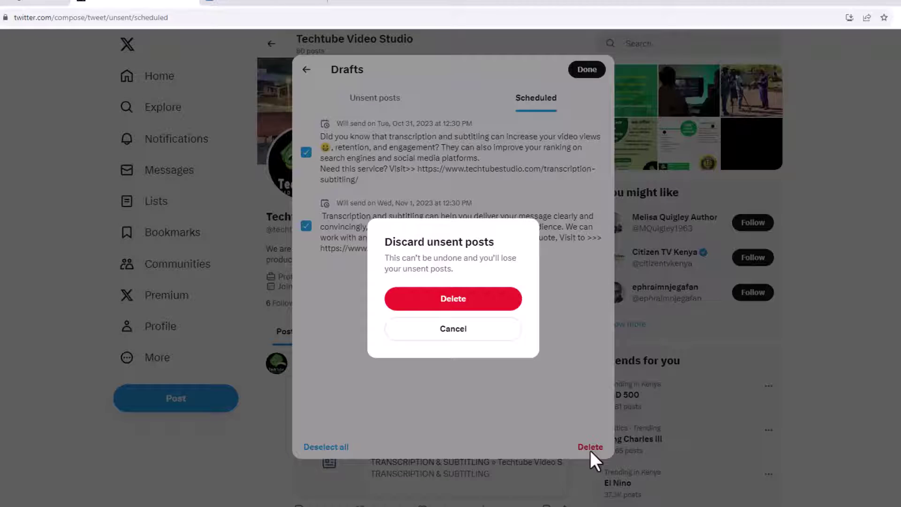
click(447, 300)
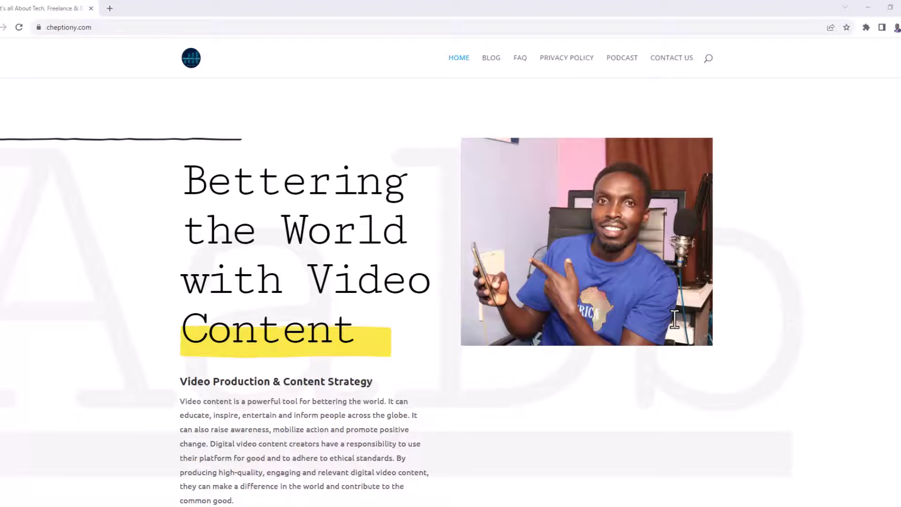
scroll(675, 319, down, 8)
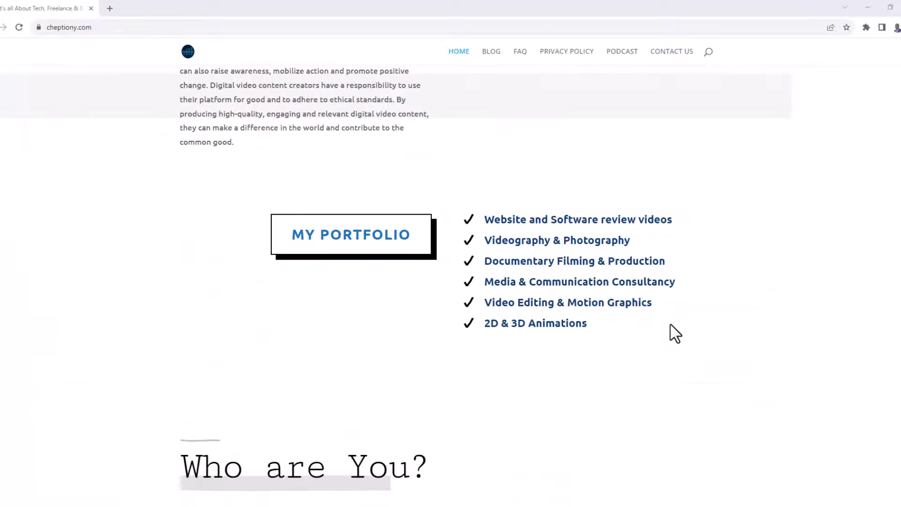
scroll(670, 324, down, 7)
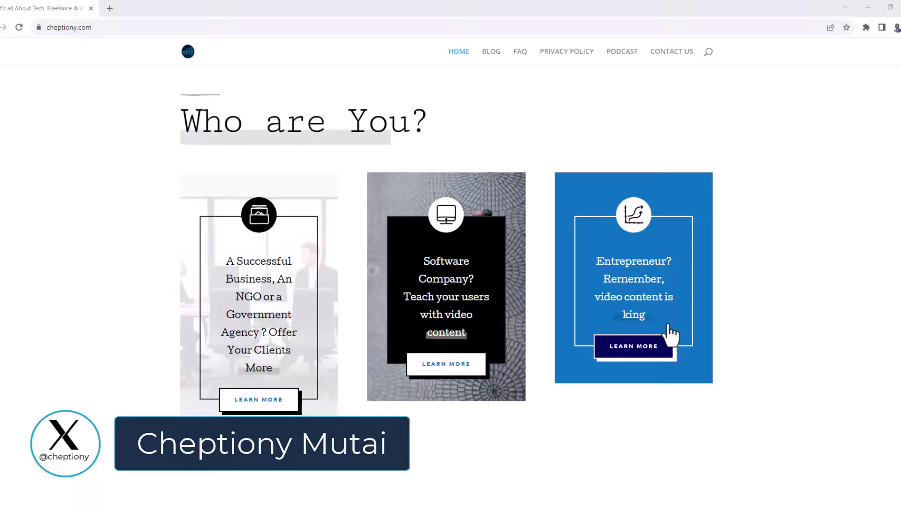
Search 'Screencast Video Production' and open techtubestudio.com's Request For A Quote form
text(Sc)
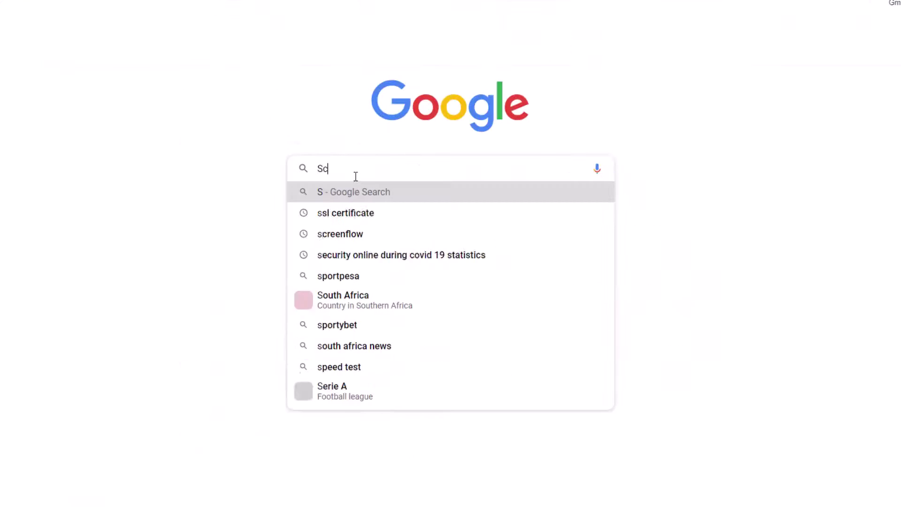
text(reencast Video )
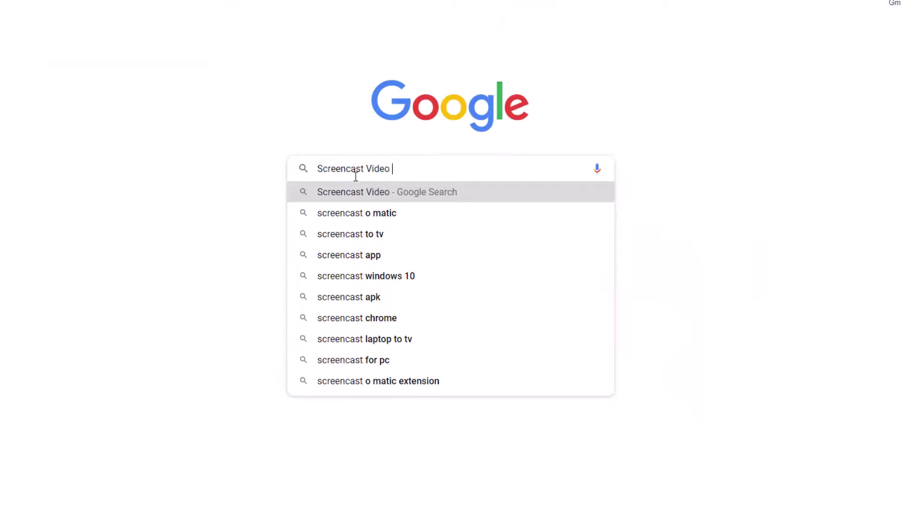
text(Production)
click(446, 210)
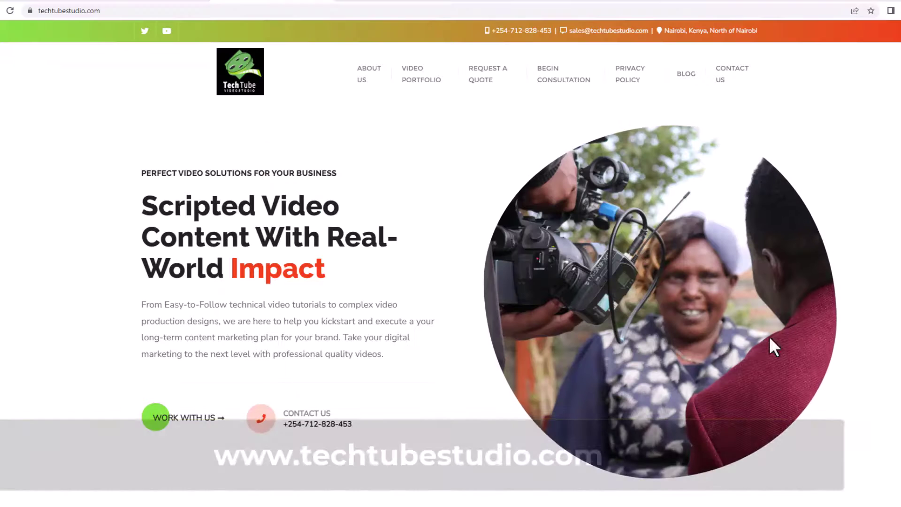
click(497, 86)
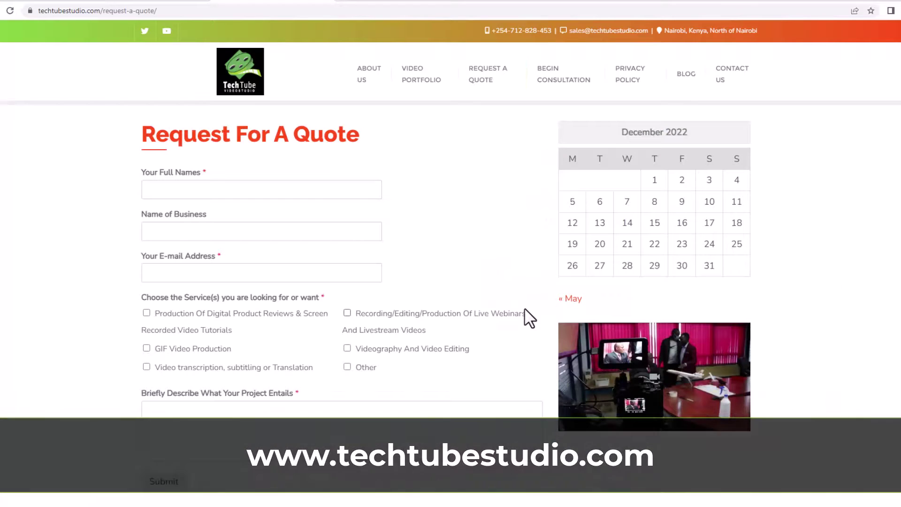